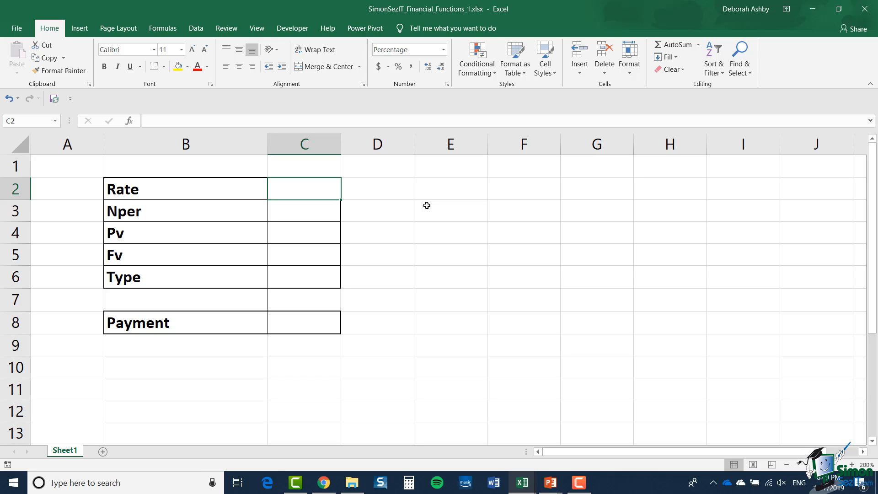
Start a PMT formula in the Payment cell C8 and open its function arguments beside the table.
{"action": "key", "text": "Down"}
{"action": "key", "text": "Down"}
{"action": "key", "text": "Down"}
{"action": "key", "text": "Down"}
{"action": "key", "text": "Down"}
{"action": "key", "text": "Down"}
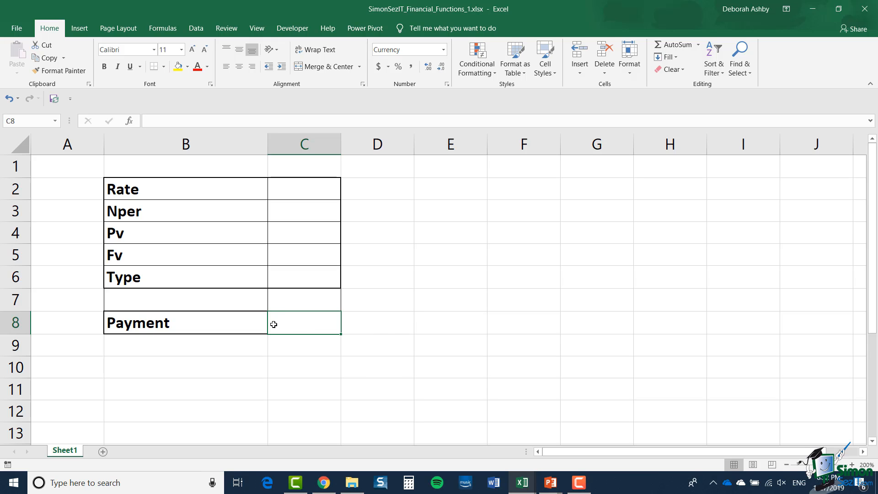
{"action": "type", "text": "=PMT"}
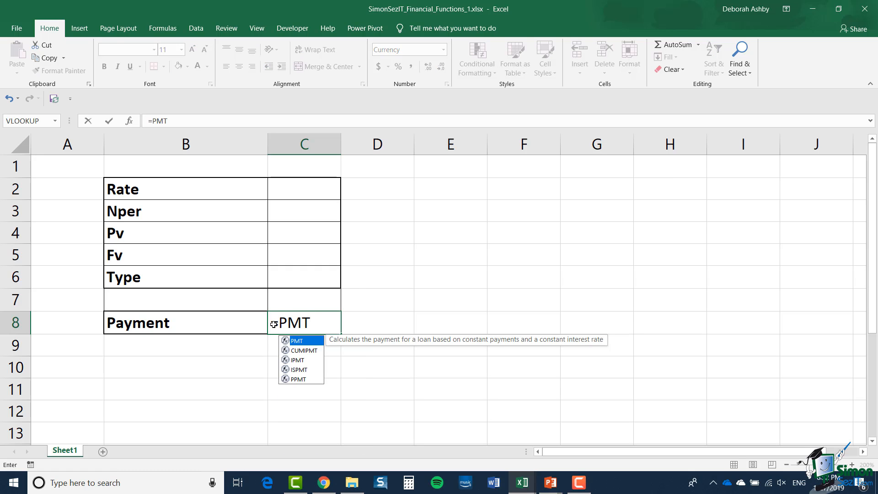
{"action": "type", "text": "("}
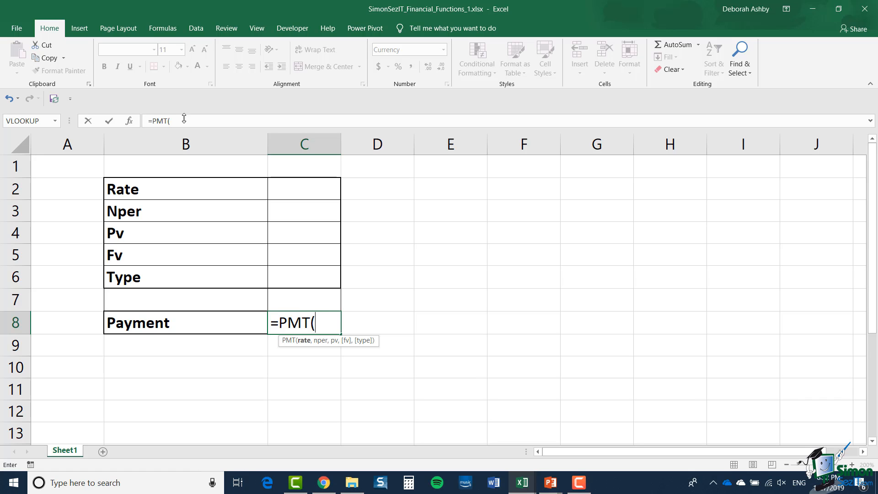
{"action": "left_click", "coordinate": [130, 121]}
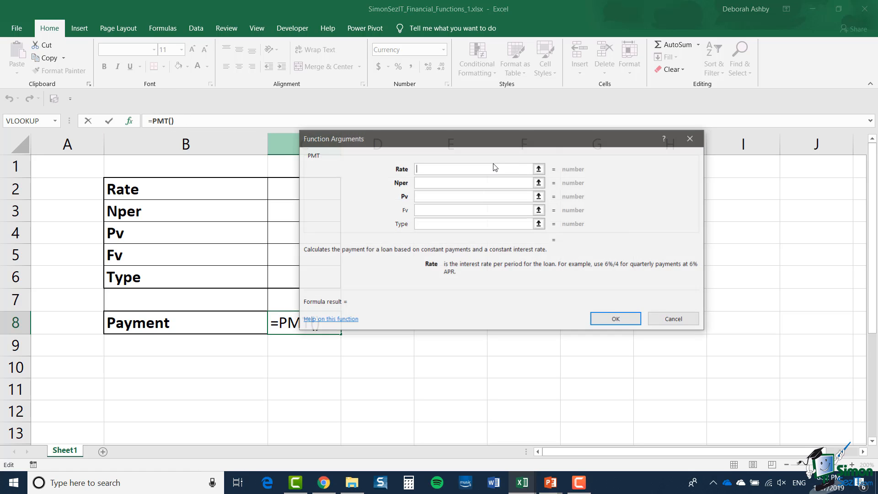
{"action": "left_click_drag", "start_coordinate": [521, 138], "coordinate": [608, 131]}
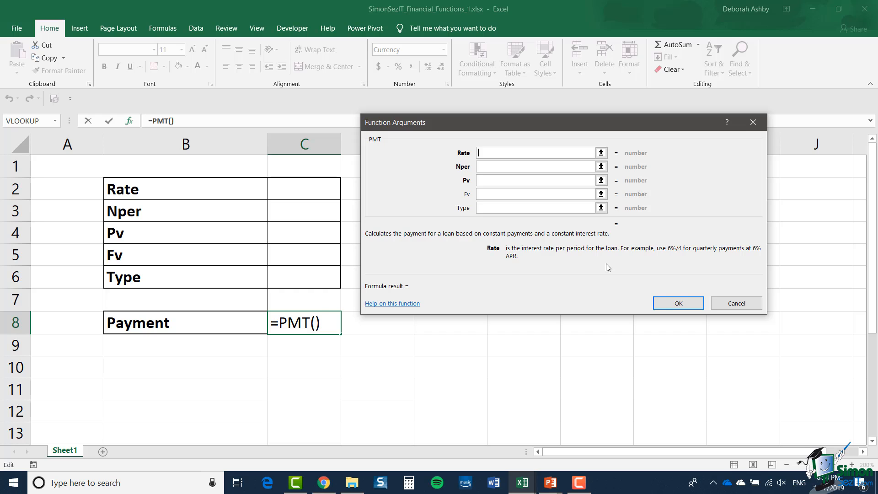
Read the descriptions of the Nper, Pv, Fv and Type arguments of PMT, and cancel the formula.
{"action": "left_click", "coordinate": [485, 167]}
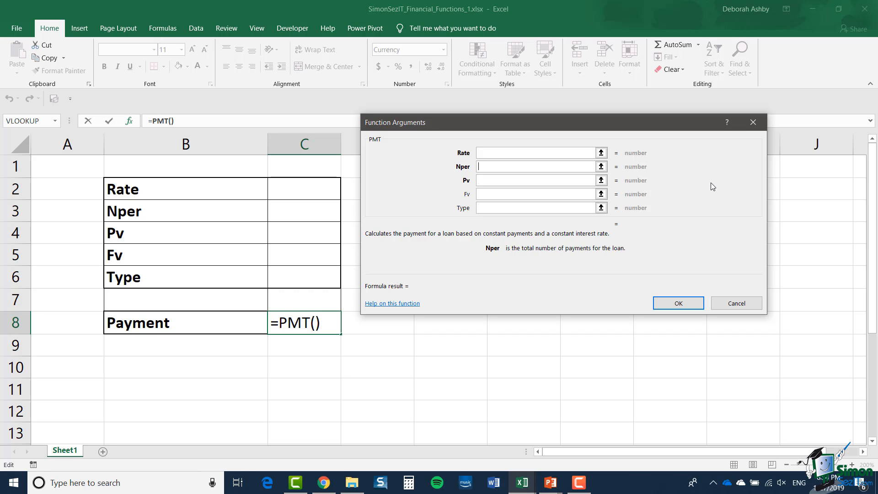
{"action": "key", "text": "Tab"}
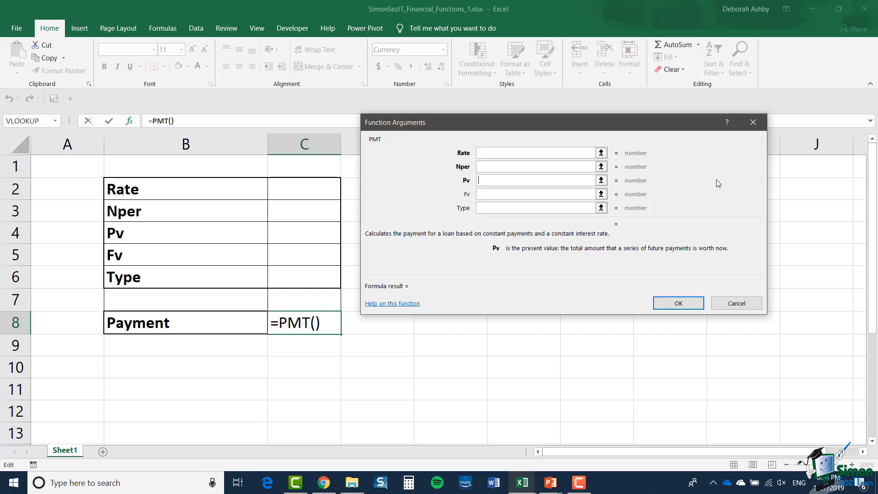
{"action": "left_click", "coordinate": [483, 193]}
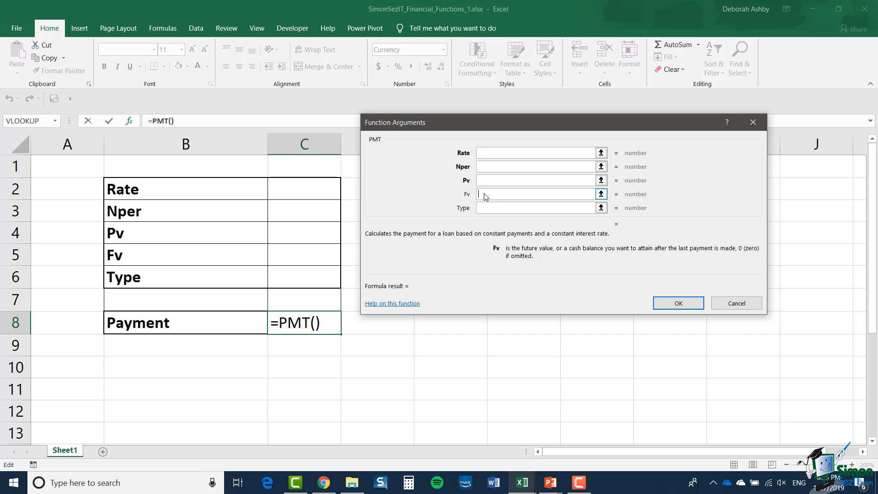
{"action": "left_click", "coordinate": [484, 209]}
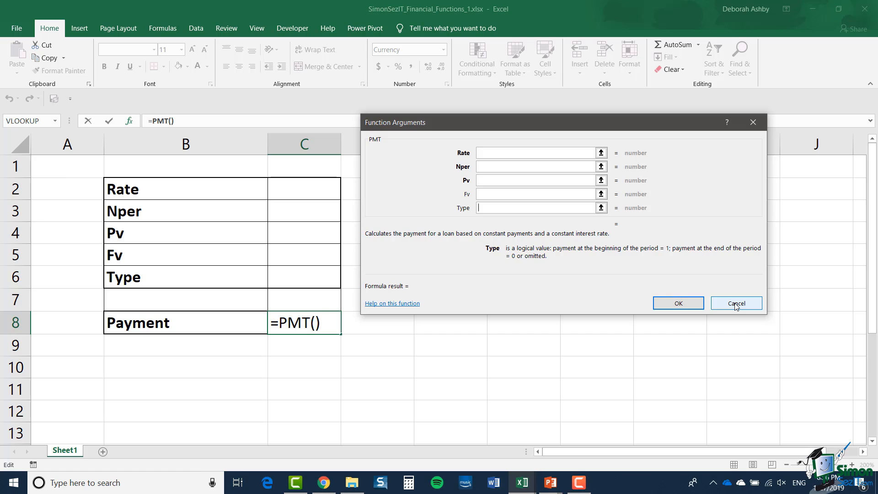
{"action": "left_click", "coordinate": [736, 304]}
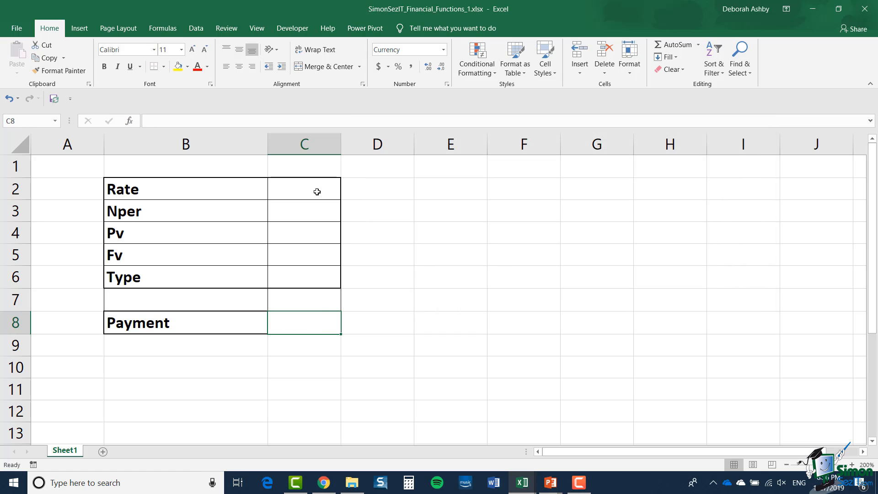
Enter the loan inputs Pv 5000 in C4, Fv 0 in C5 and Type 1 in C6.
{"action": "left_click", "coordinate": [323, 232]}
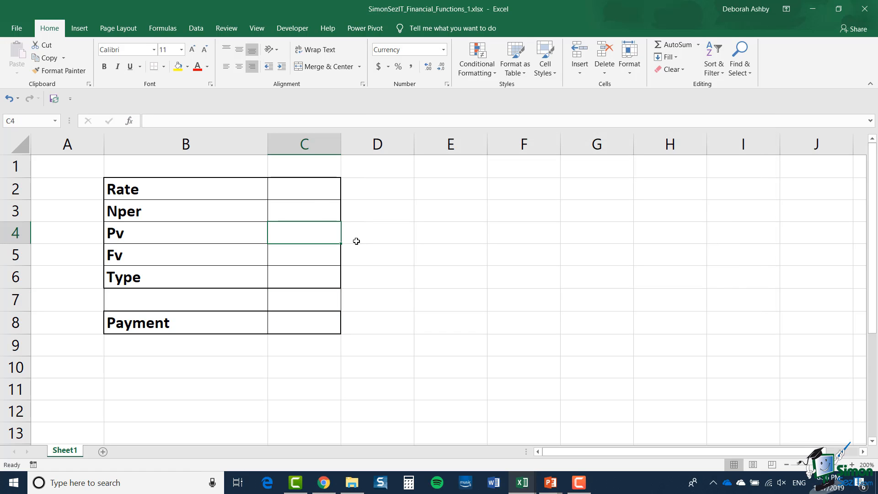
{"action": "type", "text": "5000"}
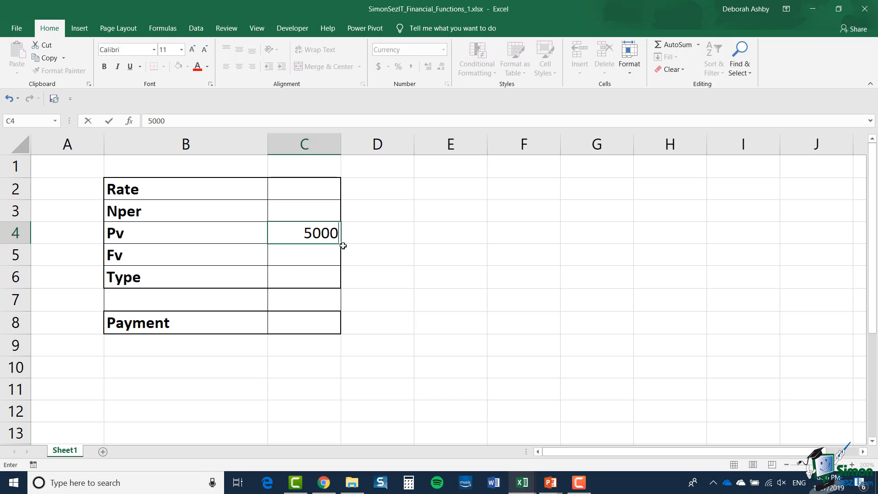
{"action": "left_click", "coordinate": [325, 260]}
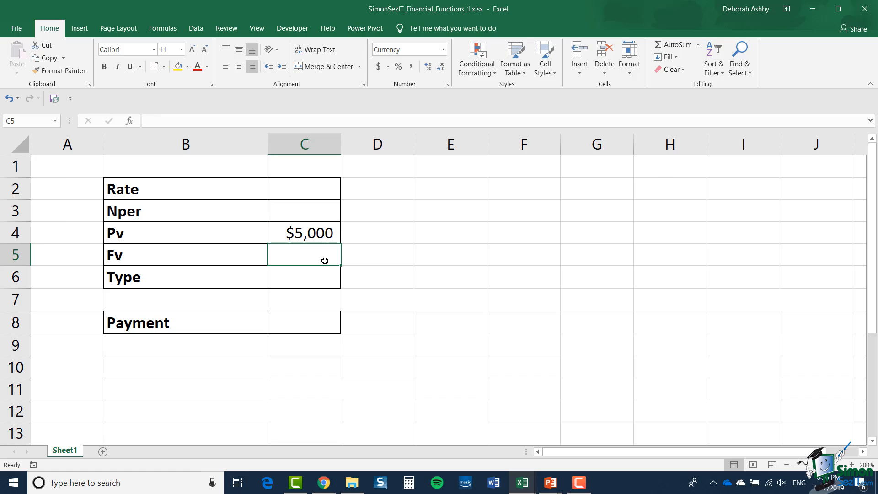
{"action": "type", "text": "0"}
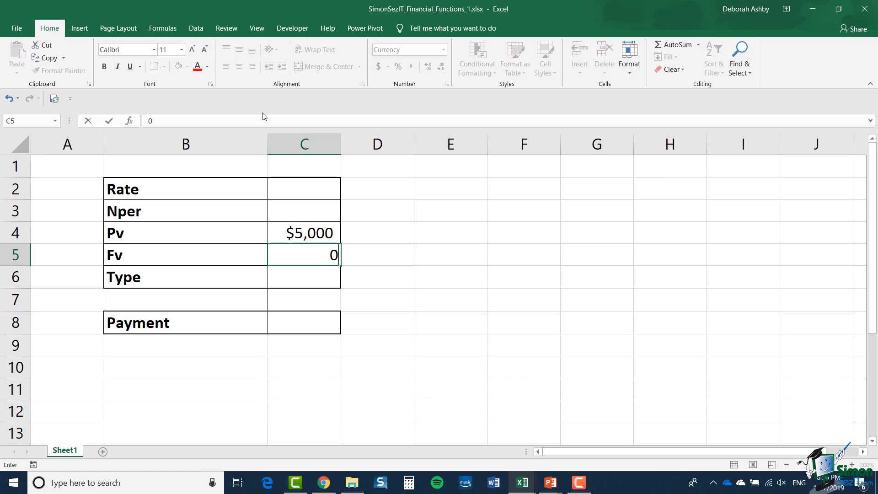
{"action": "left_click", "coordinate": [315, 277]}
{"action": "type", "text": "1"}
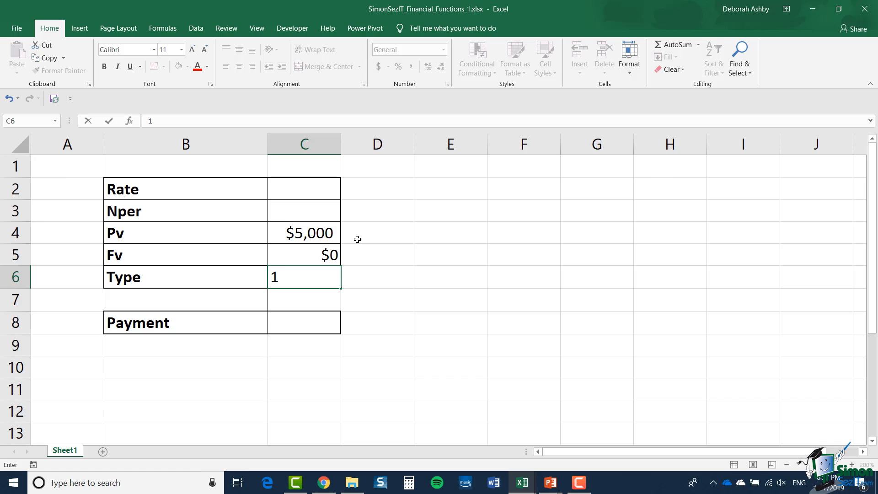
Enter 60 for Nper in C3 and 5% for Rate in C2.
{"action": "left_click", "coordinate": [315, 211]}
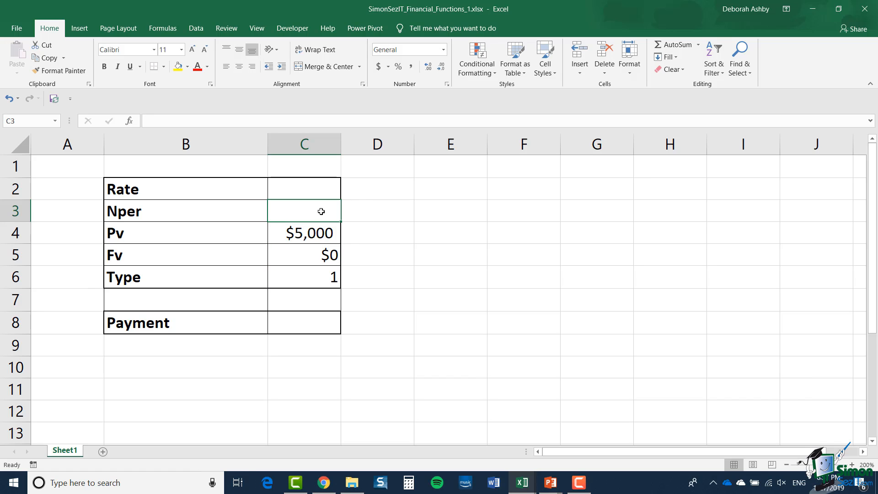
{"action": "type", "text": "60"}
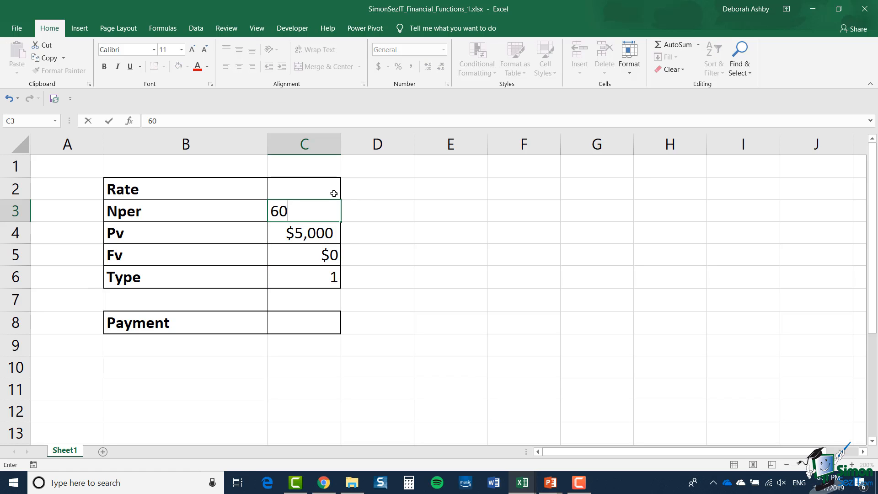
{"action": "left_click", "coordinate": [333, 193]}
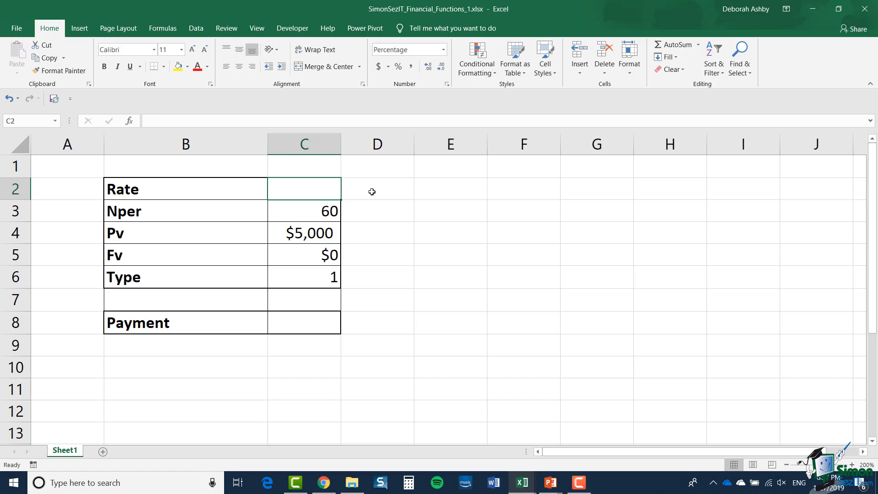
{"action": "type", "text": "5%"}
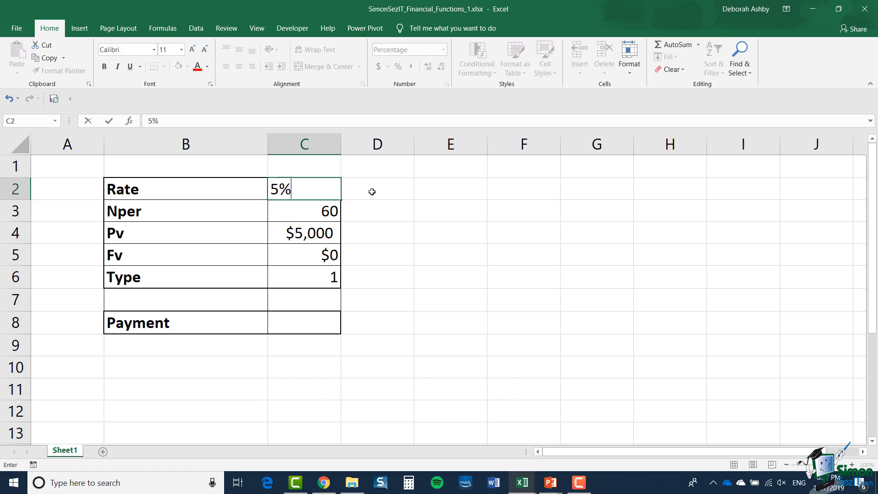
{"action": "left_click", "coordinate": [372, 192]}
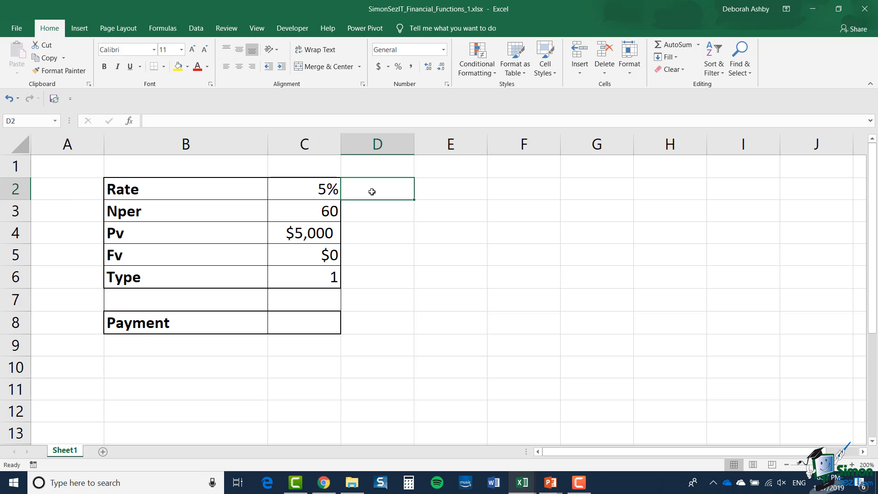
Start a PMT formula in the Payment cell C8 with its Rate argument set to C2/12.
{"action": "left_click", "coordinate": [301, 326]}
{"action": "type", "text": "="}
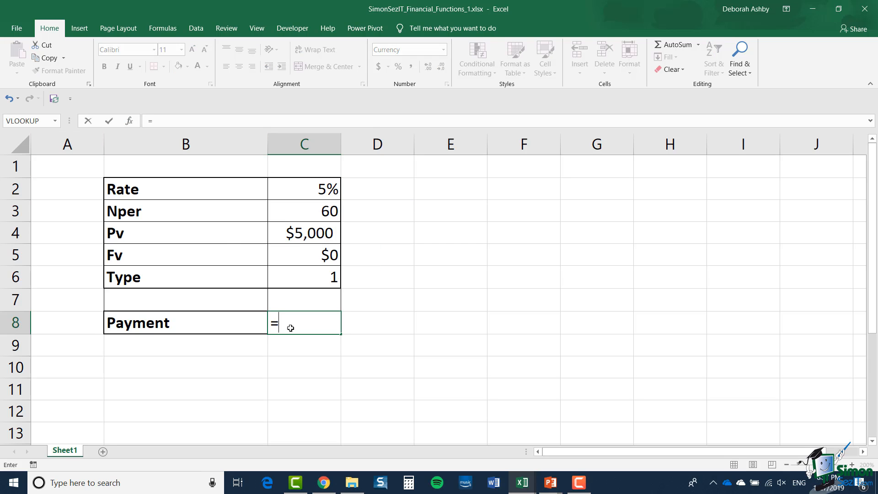
{"action": "type", "text": "PMT("}
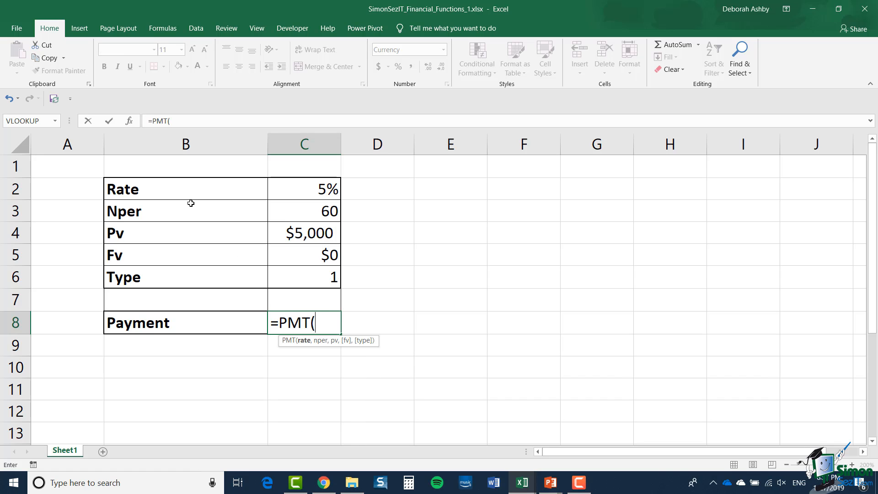
{"action": "left_click", "coordinate": [130, 121]}
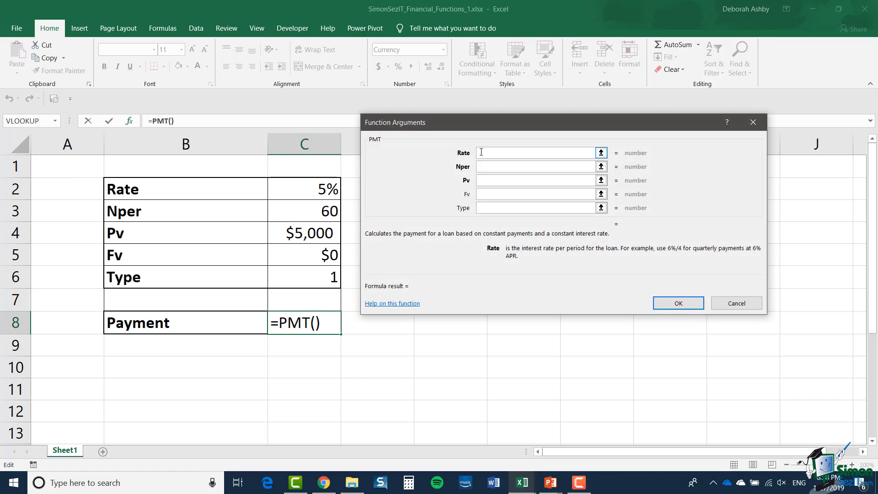
{"action": "left_click", "coordinate": [302, 188]}
{"action": "type", "text": "/12"}
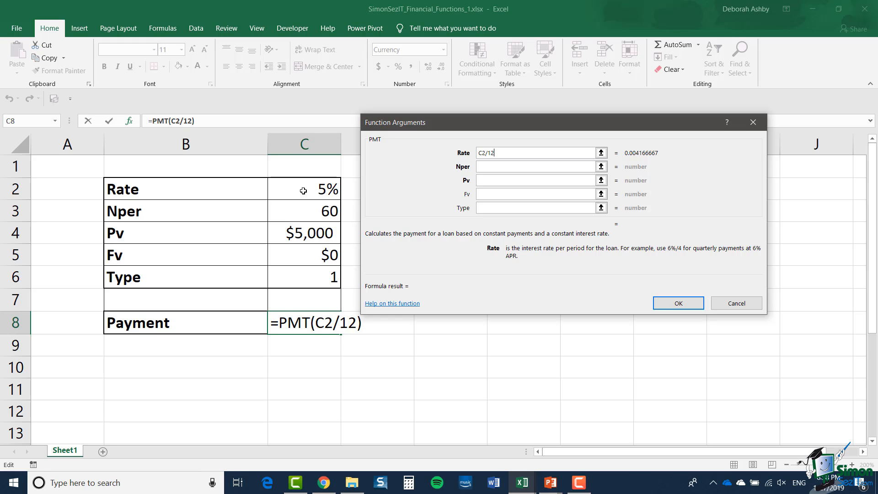
Complete the PMT arguments with Nper C3, Pv C4, Fv C5 and Type C6, and insert the formula.
{"action": "left_click", "coordinate": [480, 167]}
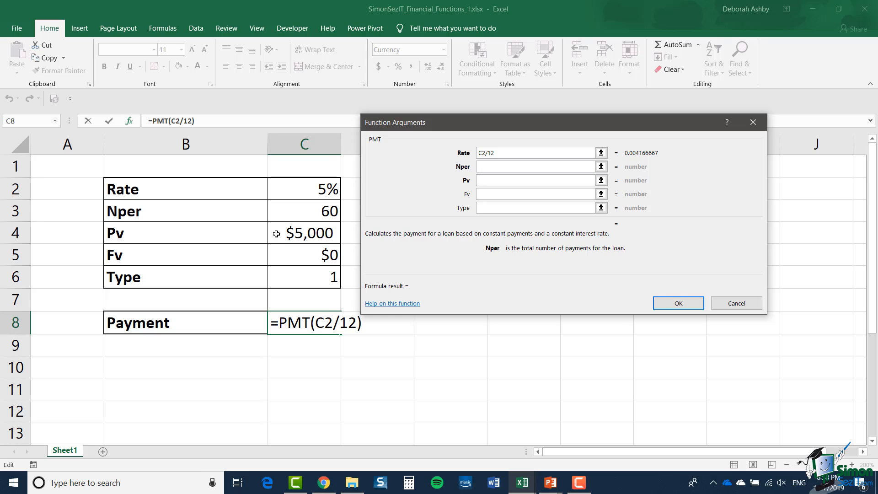
{"action": "left_click", "coordinate": [294, 211]}
{"action": "left_click", "coordinate": [489, 182]}
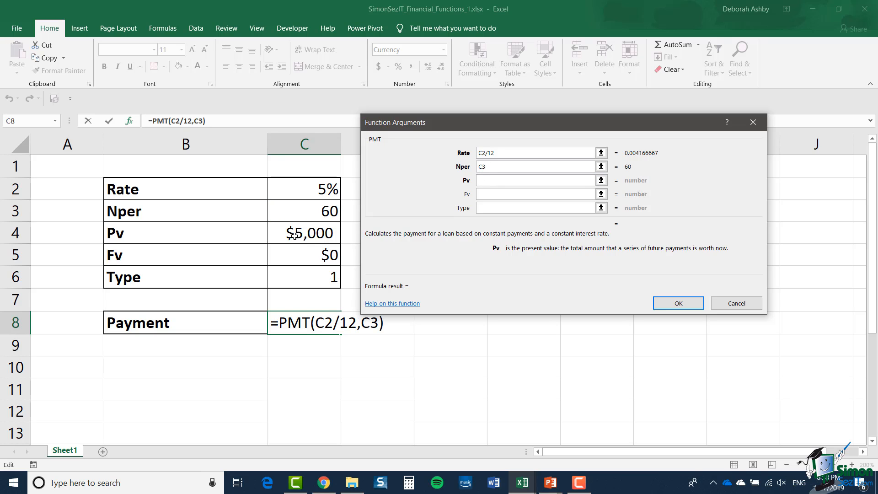
{"action": "left_click", "coordinate": [294, 234]}
{"action": "left_click", "coordinate": [493, 195]}
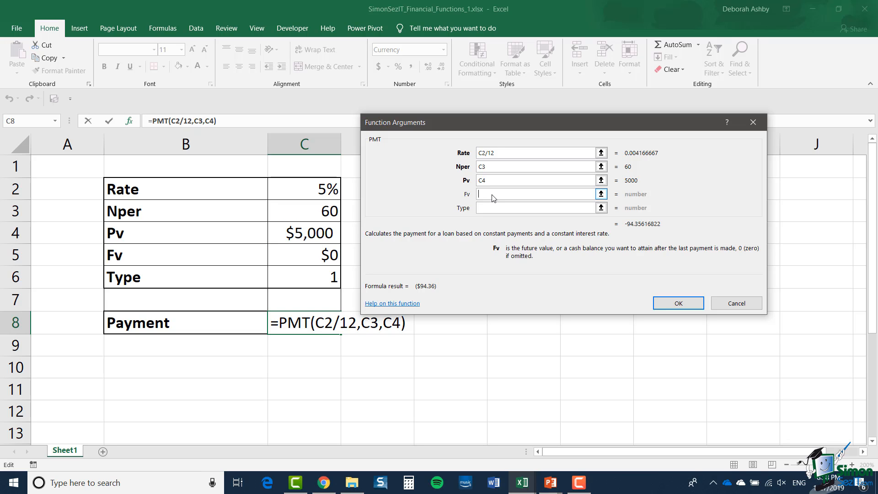
{"action": "left_click", "coordinate": [297, 253]}
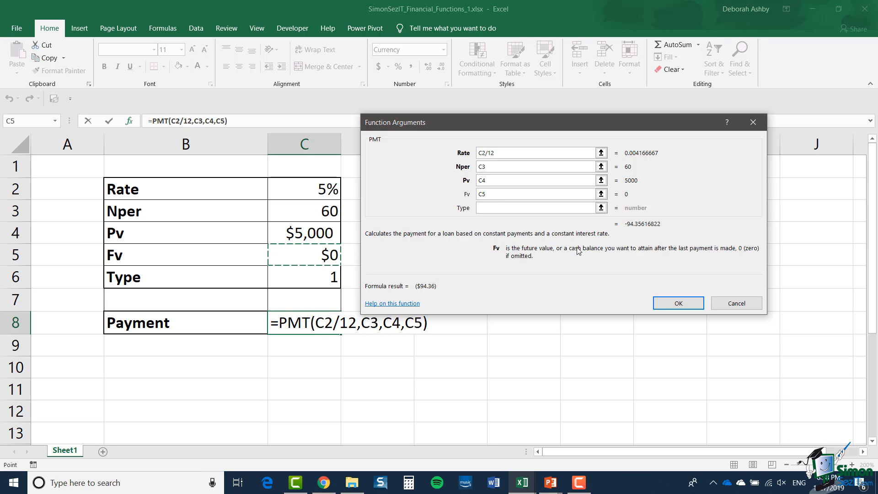
{"action": "left_click", "coordinate": [497, 209]}
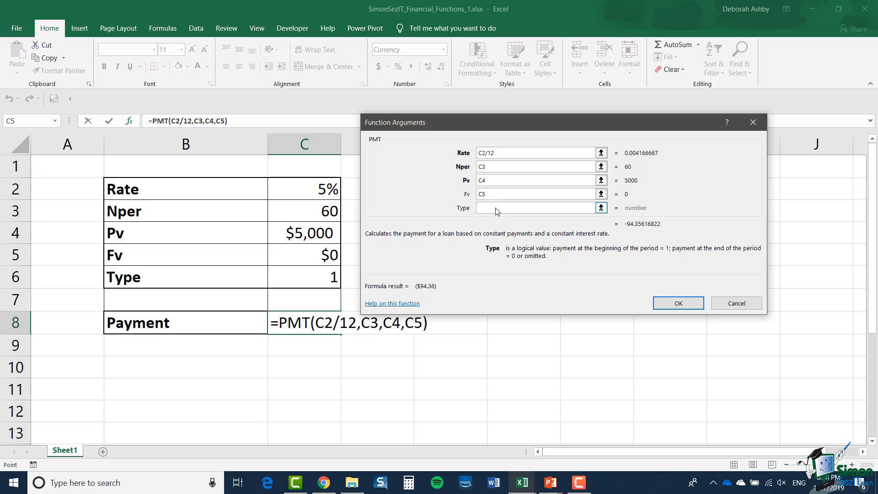
{"action": "left_click", "coordinate": [296, 278]}
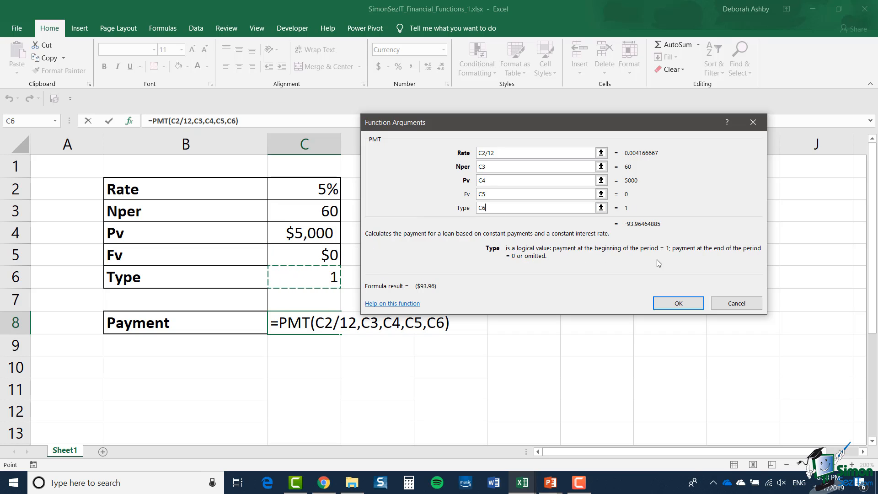
{"action": "left_click", "coordinate": [677, 304]}
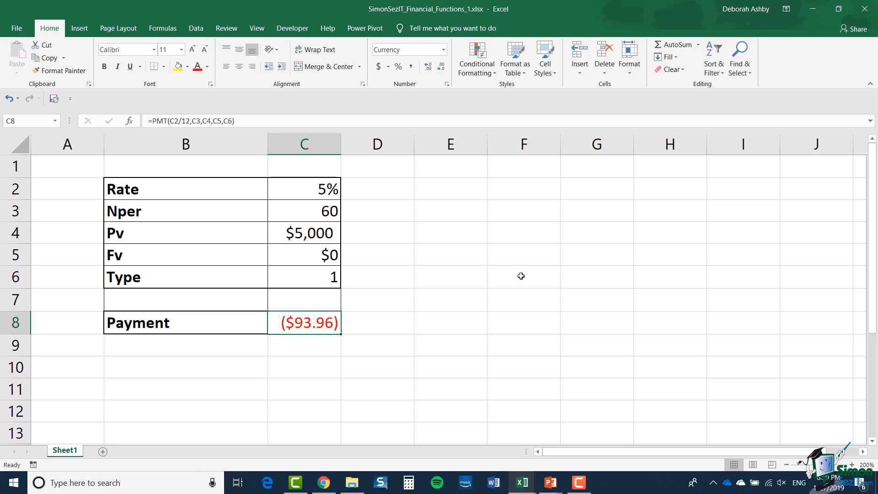
Change the Type value in C6 to 0 for payments at the end of the period.
{"action": "key", "text": "Up"}
{"action": "key", "text": "Up"}
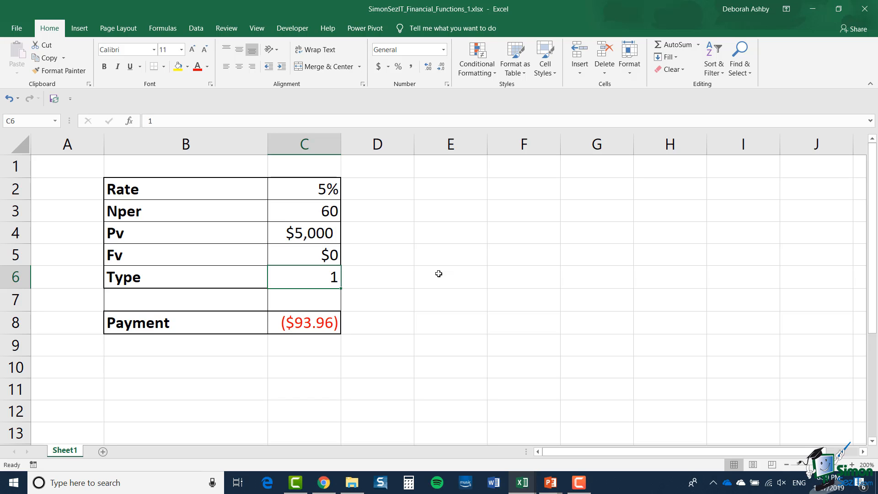
{"action": "type", "text": "0"}
{"action": "key", "text": "Tab"}
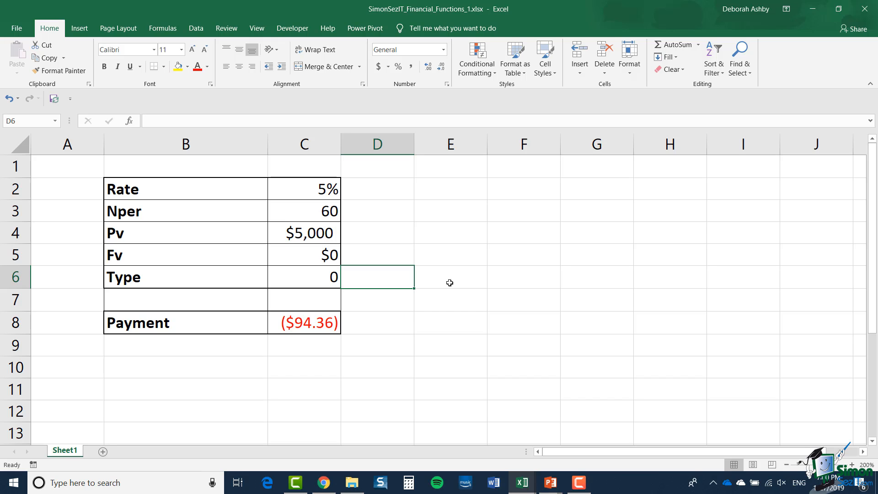
Change the number of payments, Nper, in C3 to 120.
{"action": "left_click", "coordinate": [320, 325]}
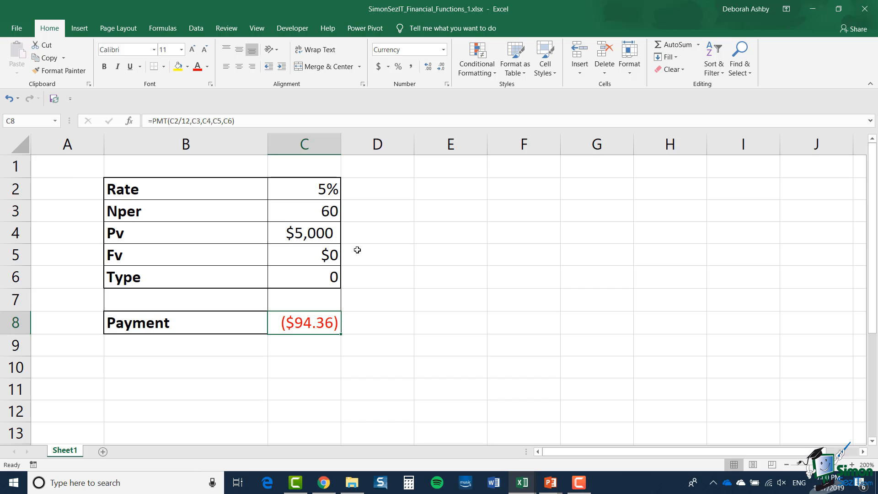
{"action": "key", "text": "Up"}
{"action": "key", "text": "Up"}
{"action": "key", "text": "Up"}
{"action": "key", "text": "Up"}
{"action": "key", "text": "Up"}
{"action": "type", "text": "120"}
{"action": "key", "text": "Return"}
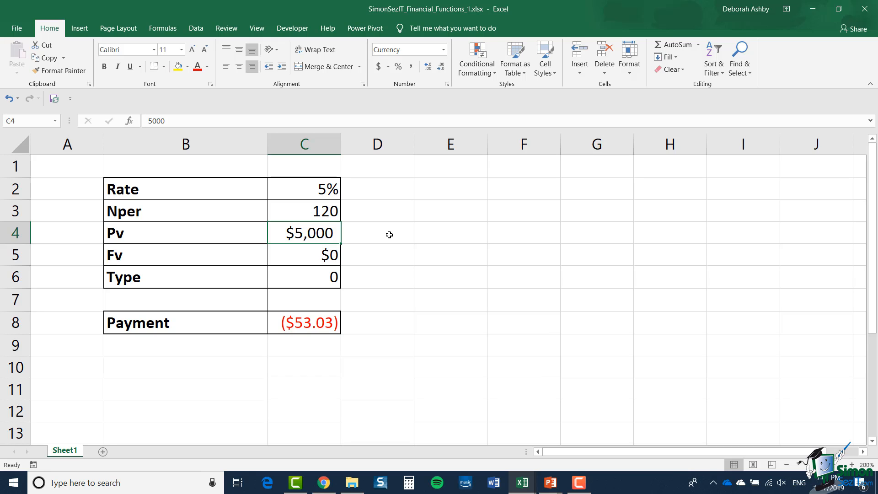
Set the future value, Fv, in C5 to 1000.
{"action": "left_click", "coordinate": [306, 256]}
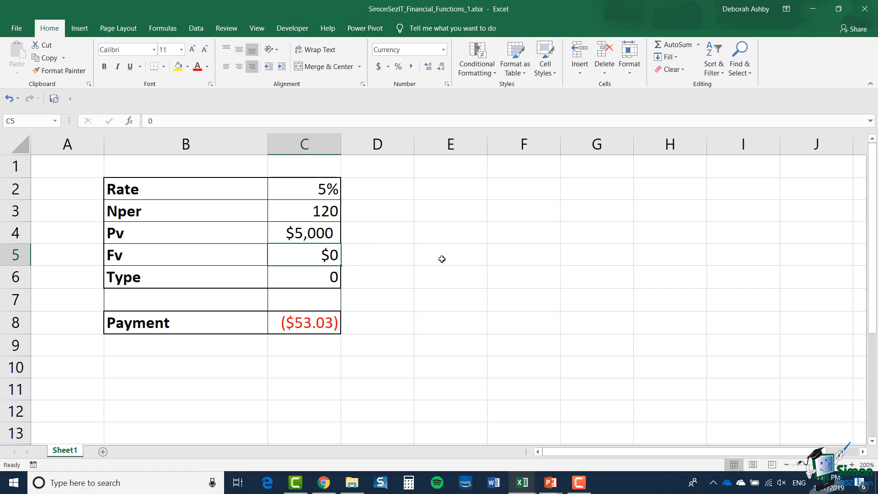
{"action": "type", "text": "1,00"}
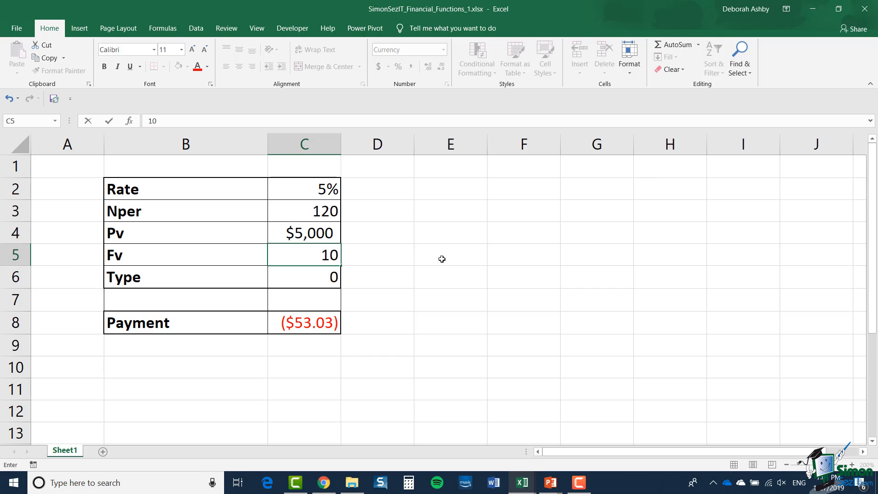
{"action": "type", "text": "00"}
{"action": "key", "text": "Return"}
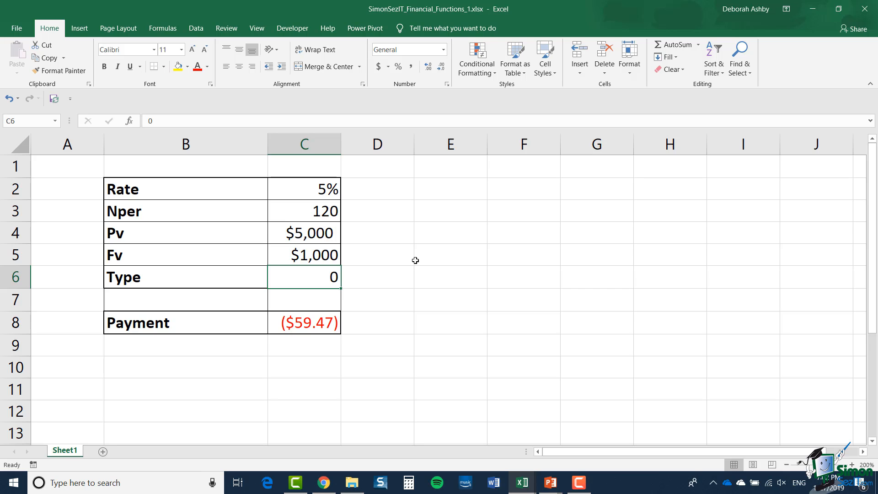
Edit the Fv value in C5 to make it negative, -1000.
{"action": "left_click", "coordinate": [318, 257]}
{"action": "double_click", "coordinate": [318, 257]}
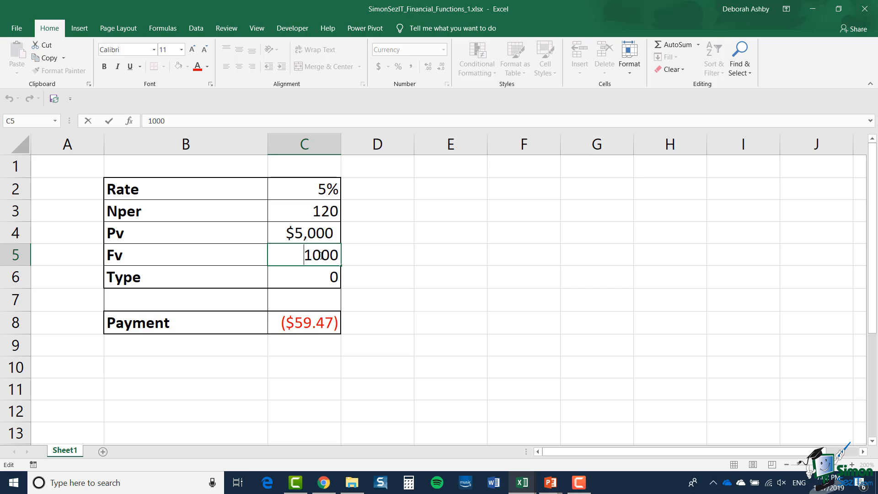
{"action": "type", "text": "-"}
{"action": "key", "text": "Return"}
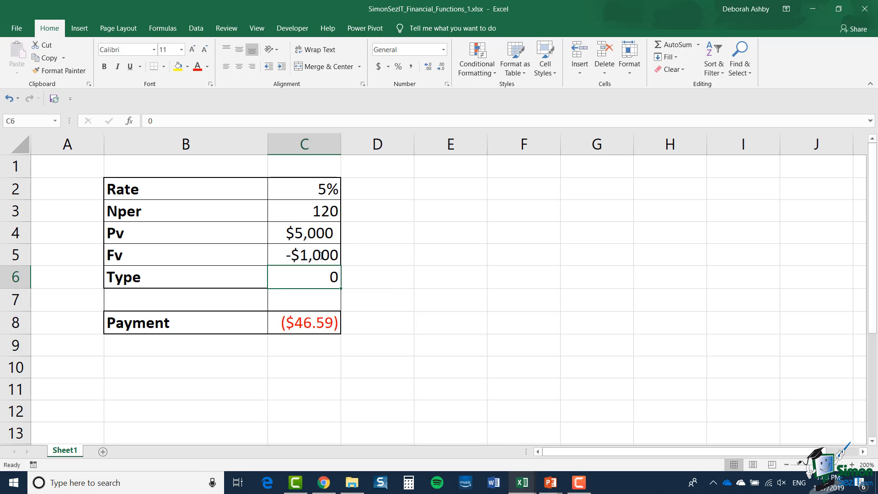